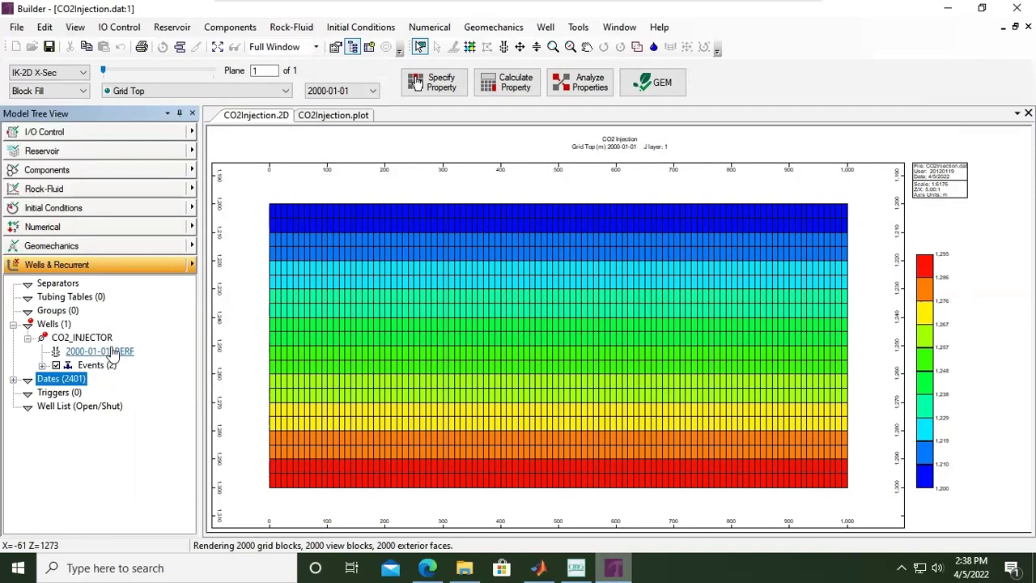
Step: Open the Well Completion Data for CO2_INJECTOR's 2000-01-01 PERF event and enlarge the dialog
double_click(115, 358)
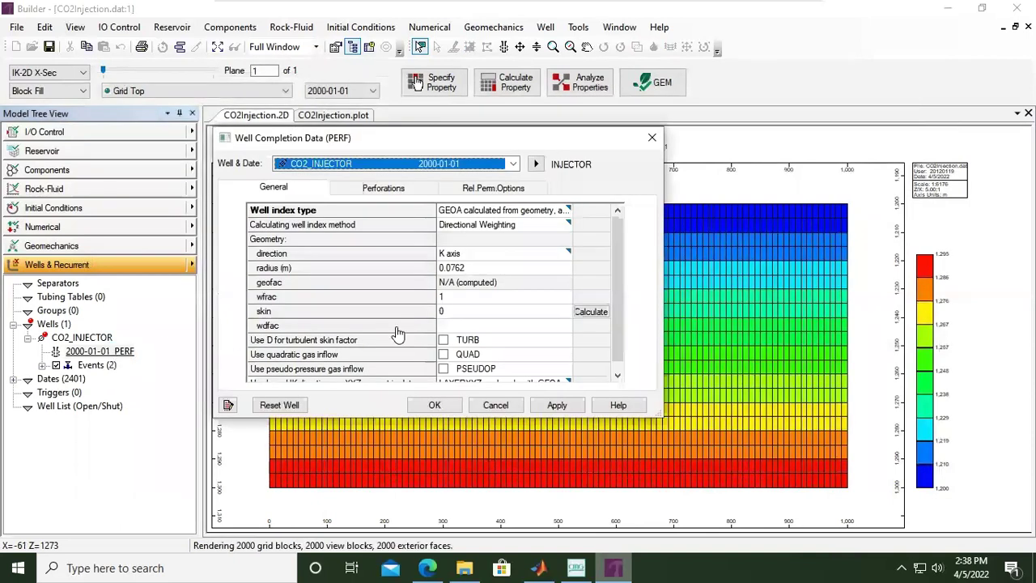
left_click_drag(662, 418, 937, 484)
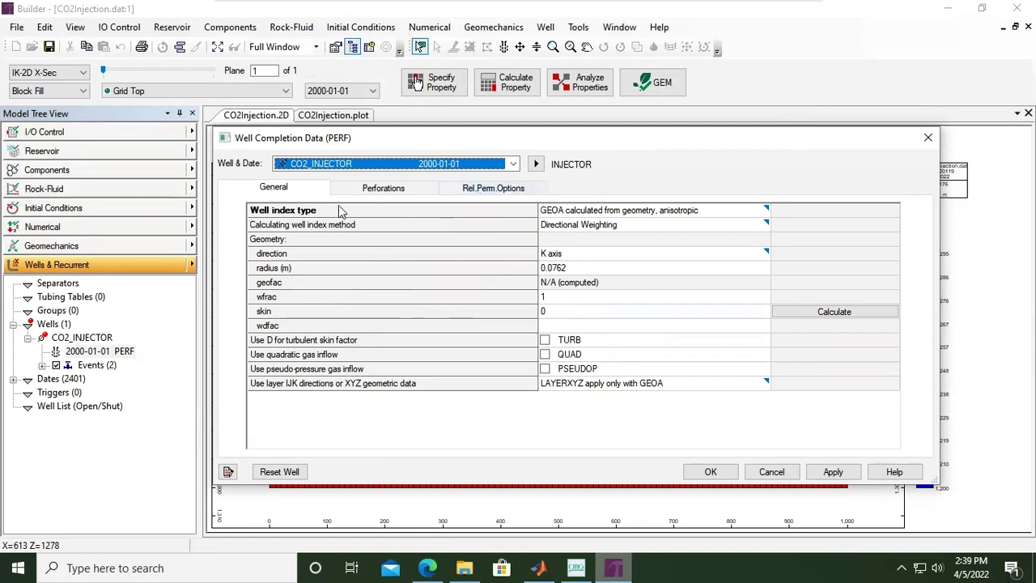
Step: Show the Perforations tab and move the completion dialog right to reveal the grid
left_click(383, 190)
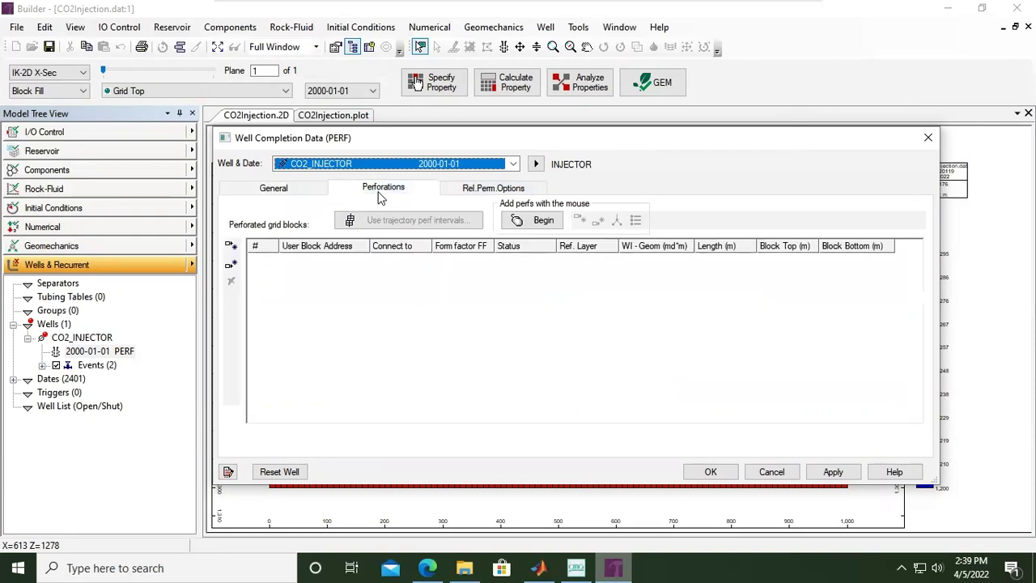
left_click_drag(356, 139, 475, 162)
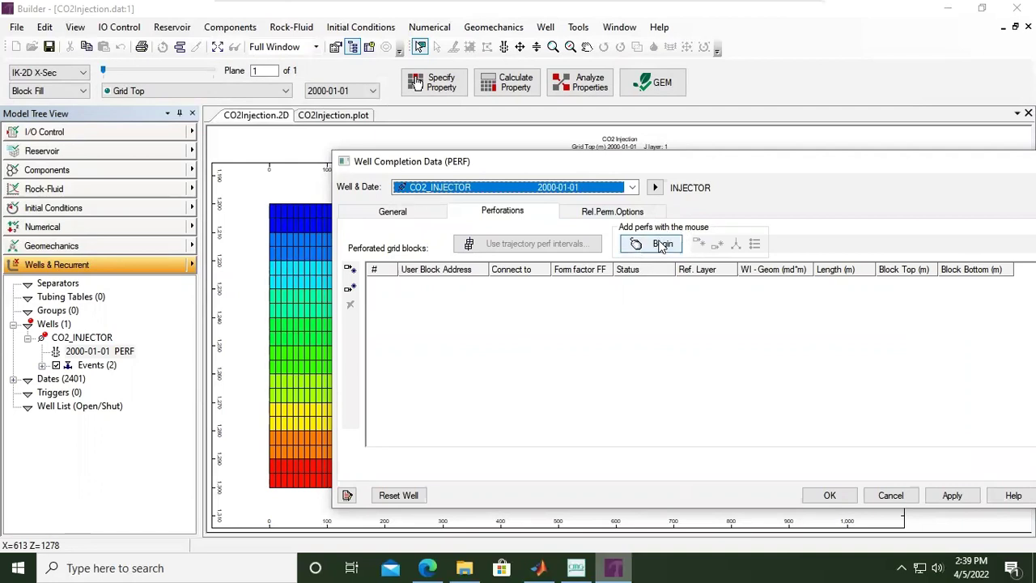
left_click_drag(422, 163, 533, 172)
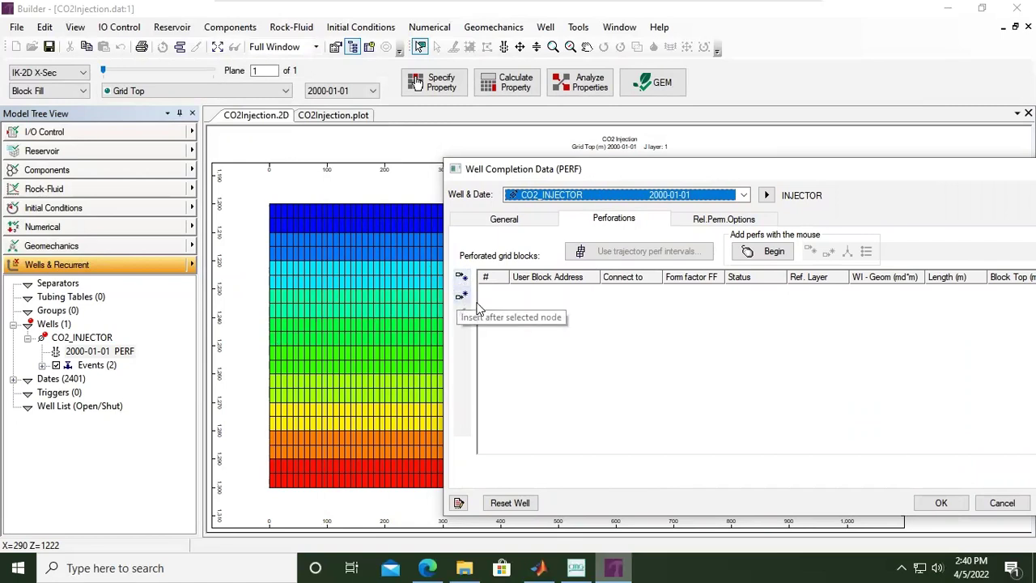
Step: Add a perforation row at block 1 1 18, giving well index 964.436
left_click(462, 277)
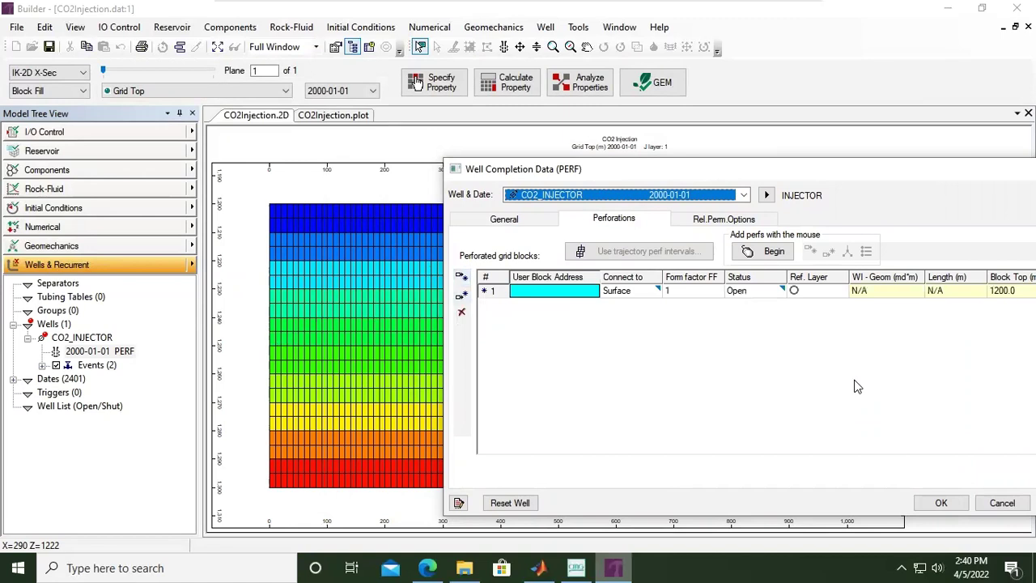
left_click_drag(760, 170, 491, 158)
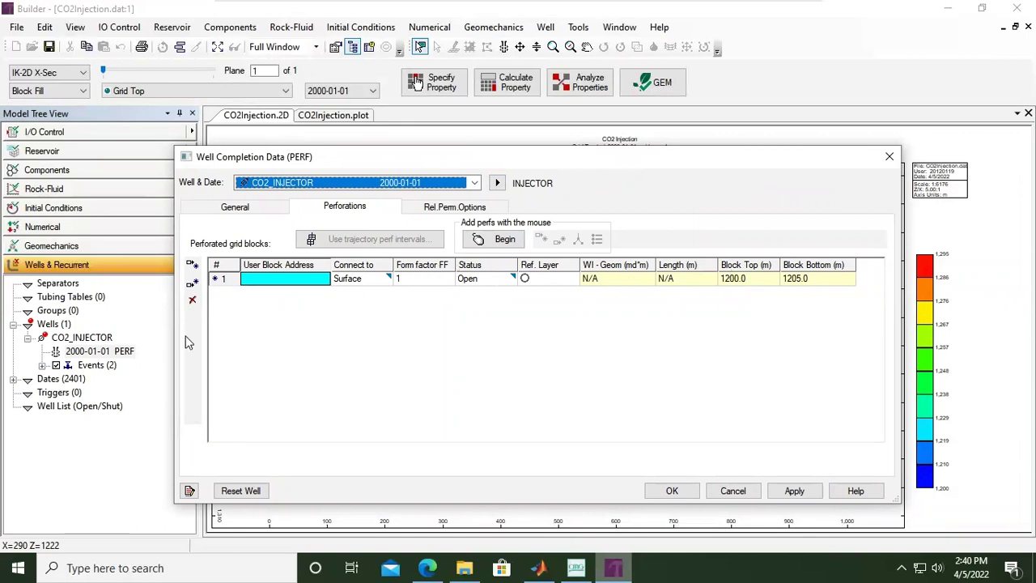
left_click(291, 281)
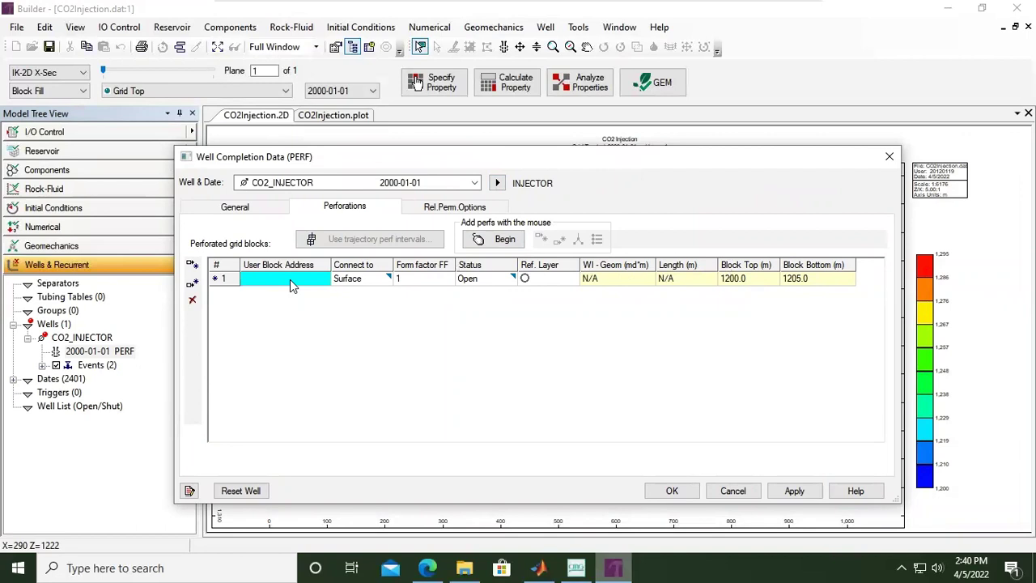
type("1")
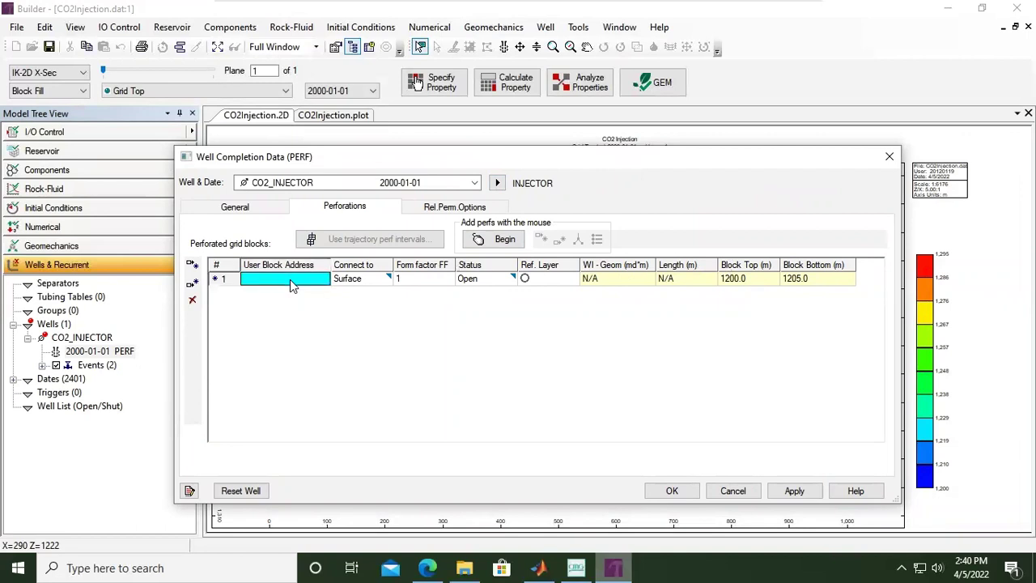
type(" 1")
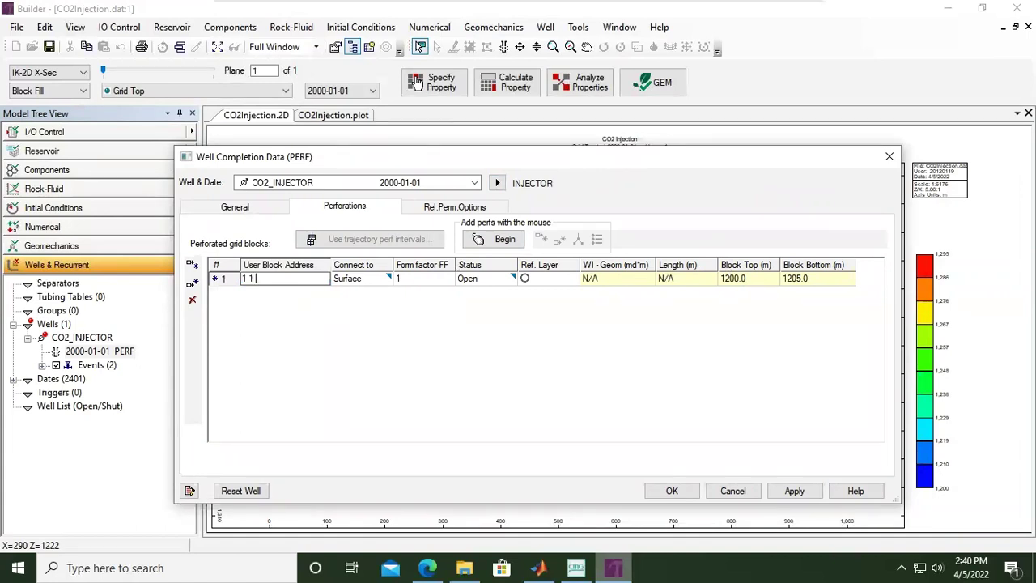
type(" 18")
type("20")
key("Return")
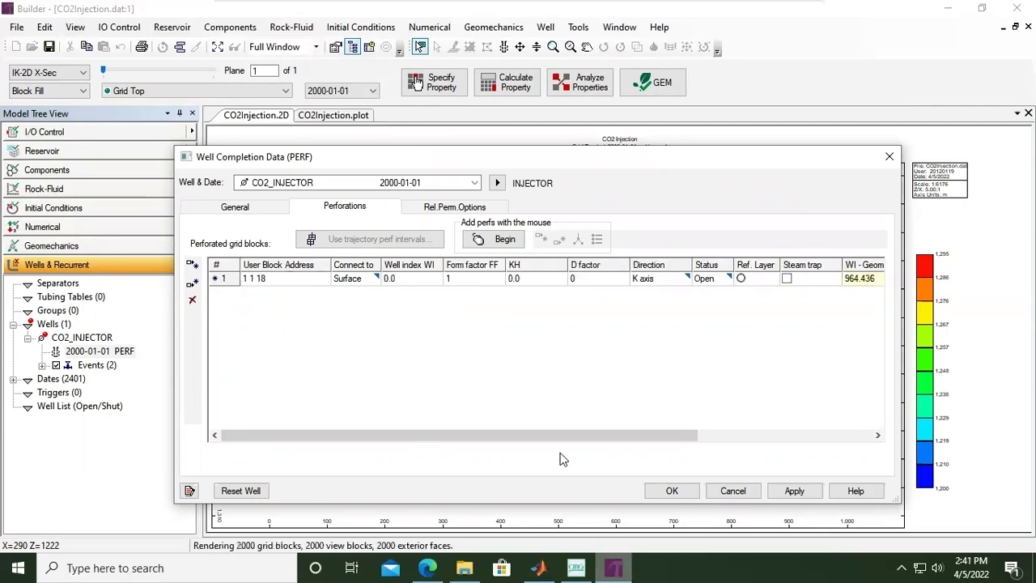
Step: Delete the stray blank row above 1 1 18 and insert a new row below it
left_click_drag(562, 437, 277, 348)
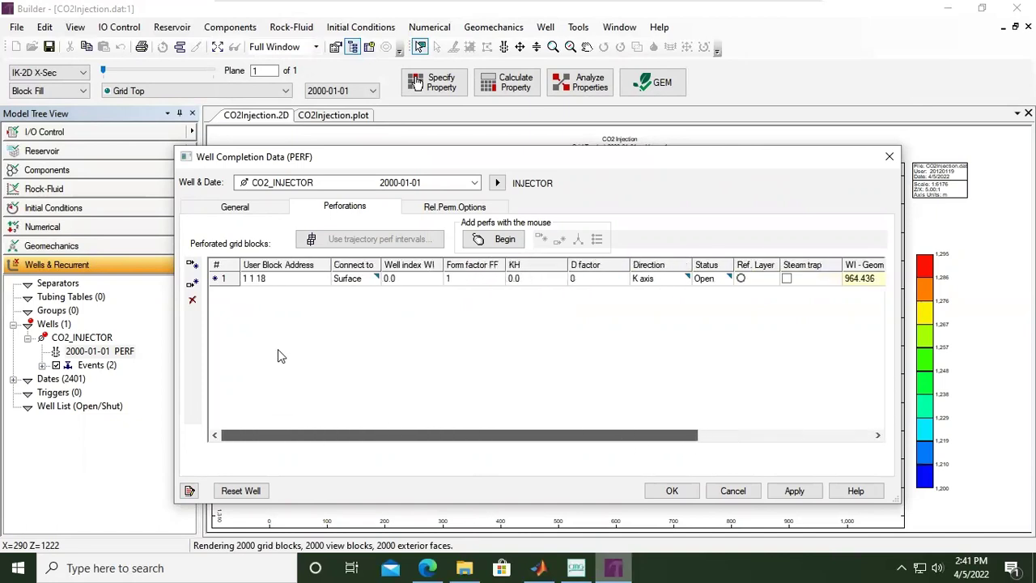
left_click(277, 280)
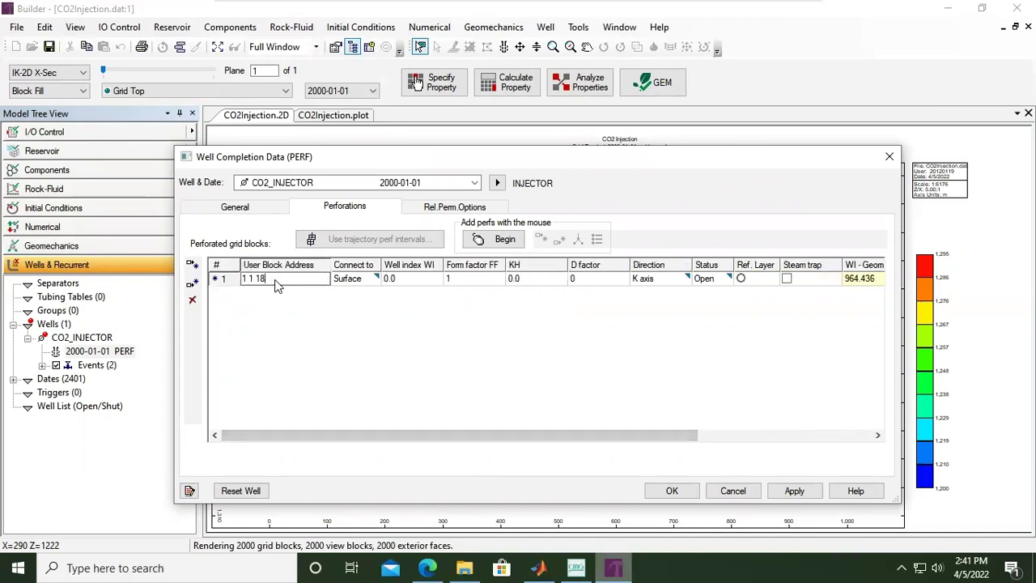
left_click_drag(586, 435, 353, 437)
left_click(192, 267)
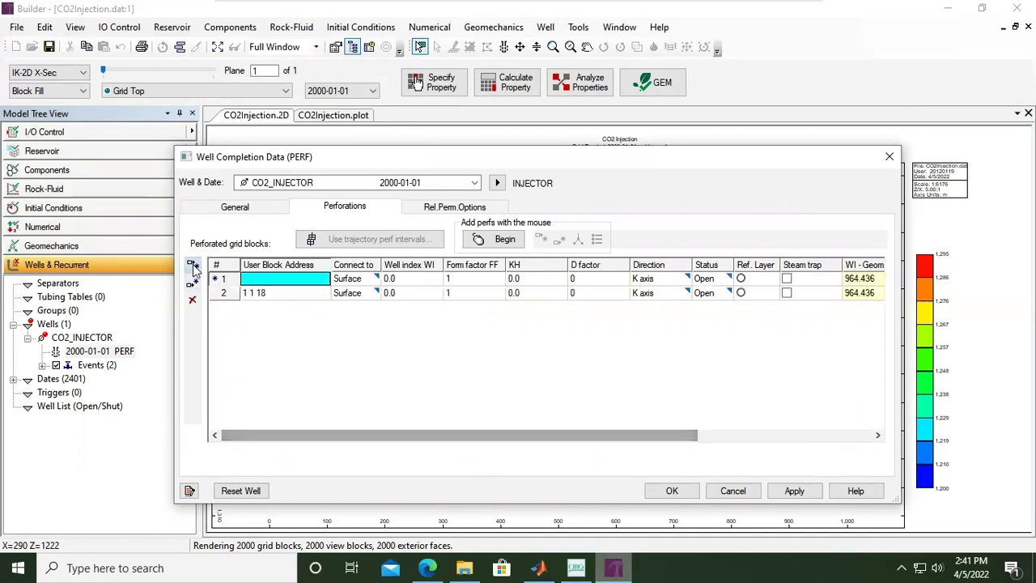
left_click(269, 293)
left_click(283, 280)
left_click(607, 373)
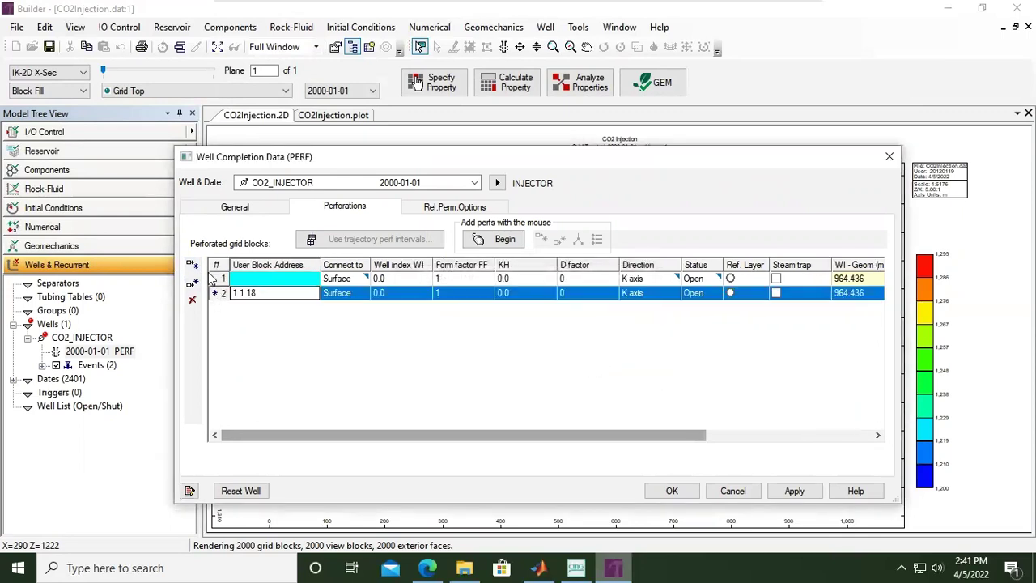
left_click(193, 300)
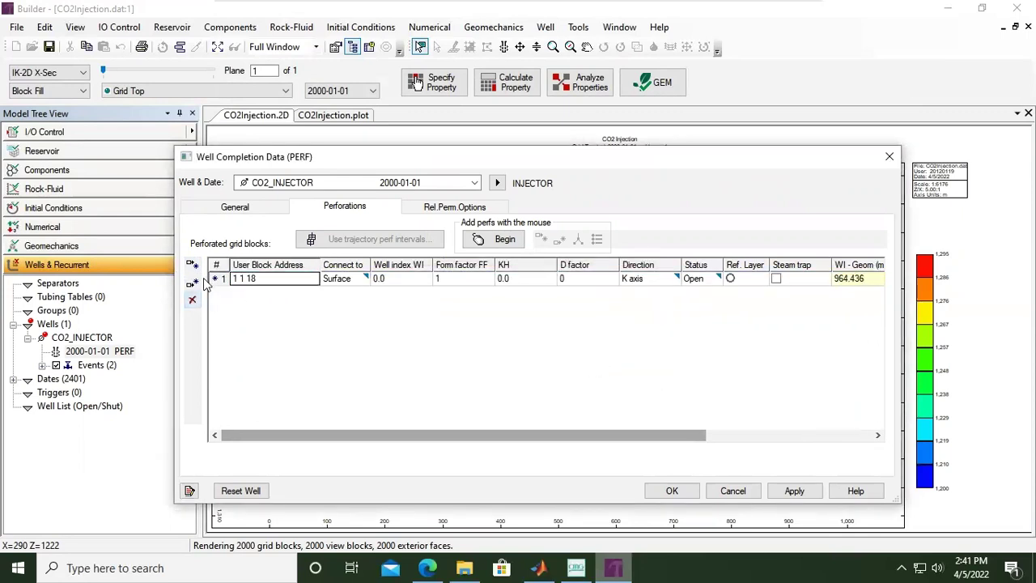
left_click(193, 283)
left_click(265, 281)
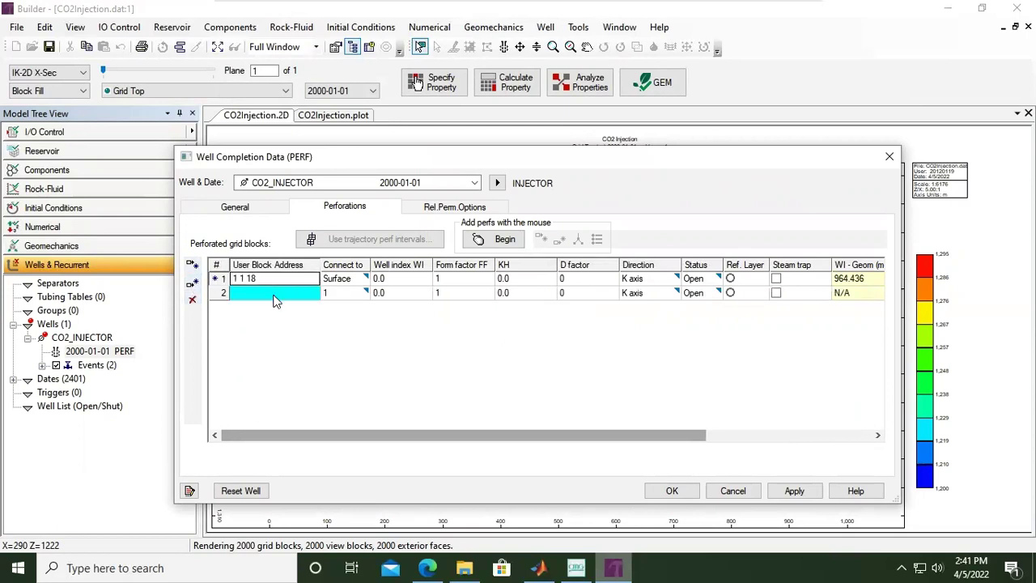
Step: Enter block addresses 1 1 19 and 1 1 20 for the second and third perforations
left_click(275, 294)
type("1 1 19")
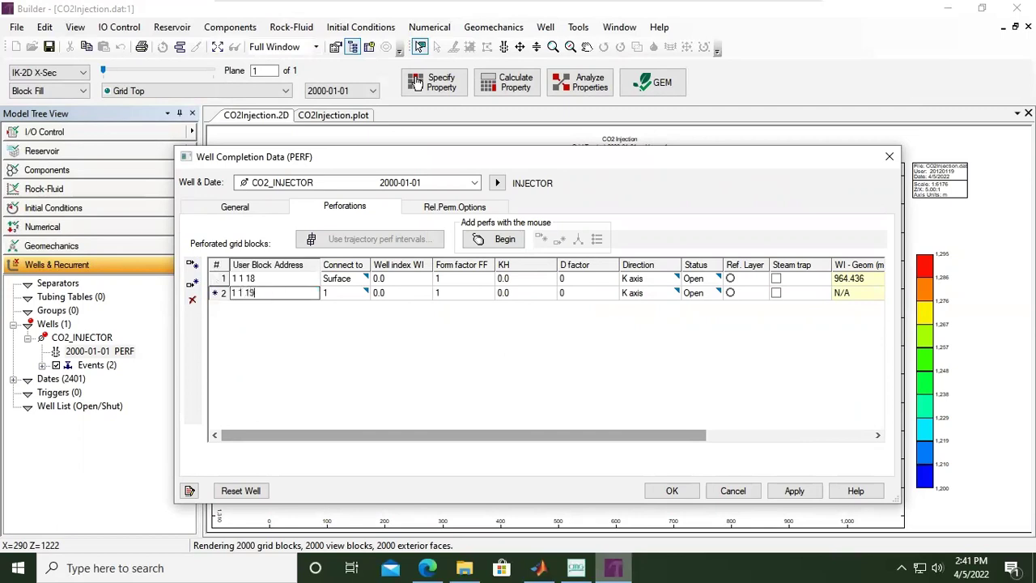
key("Return")
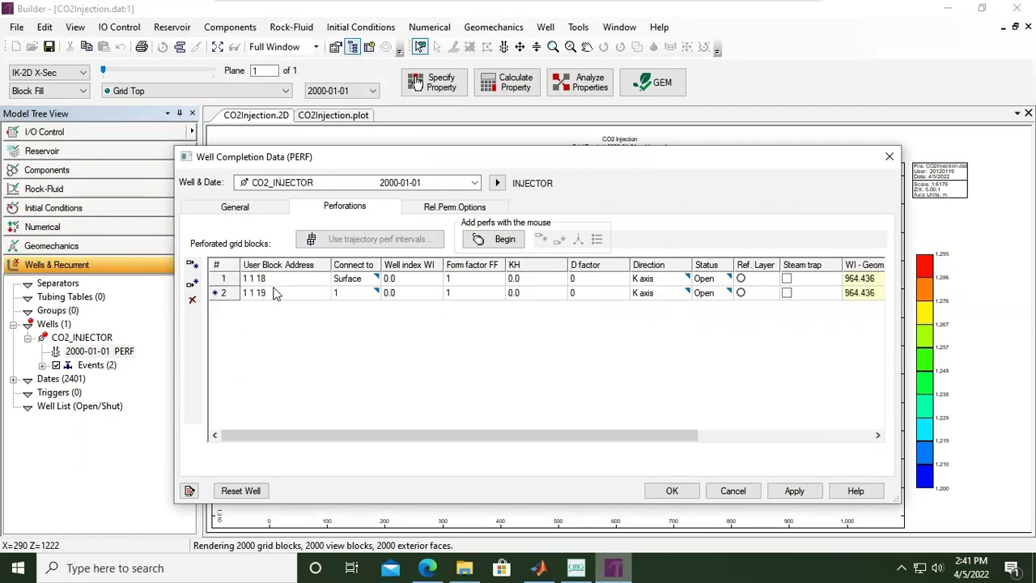
left_click(193, 285)
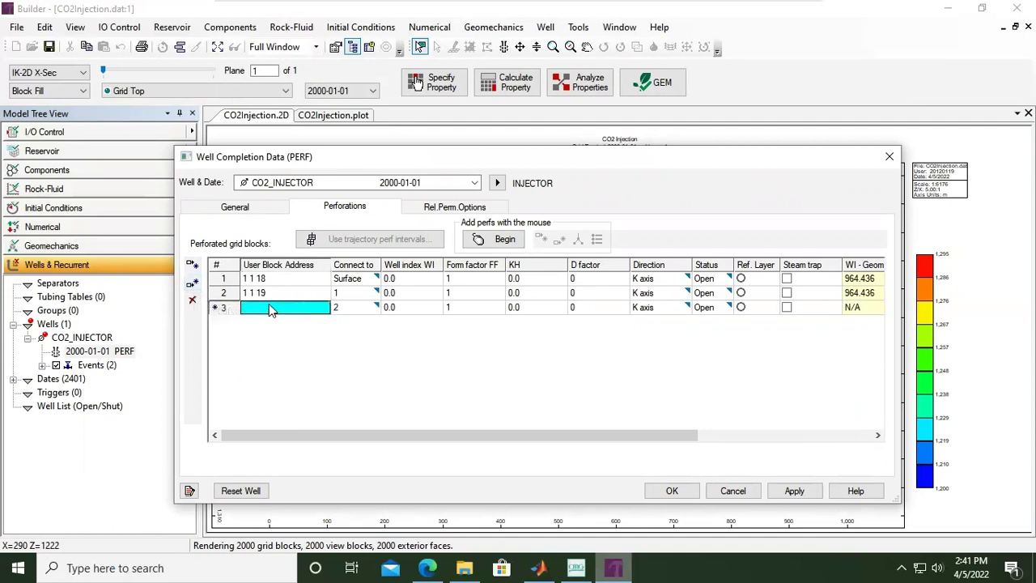
type("1 1 20")
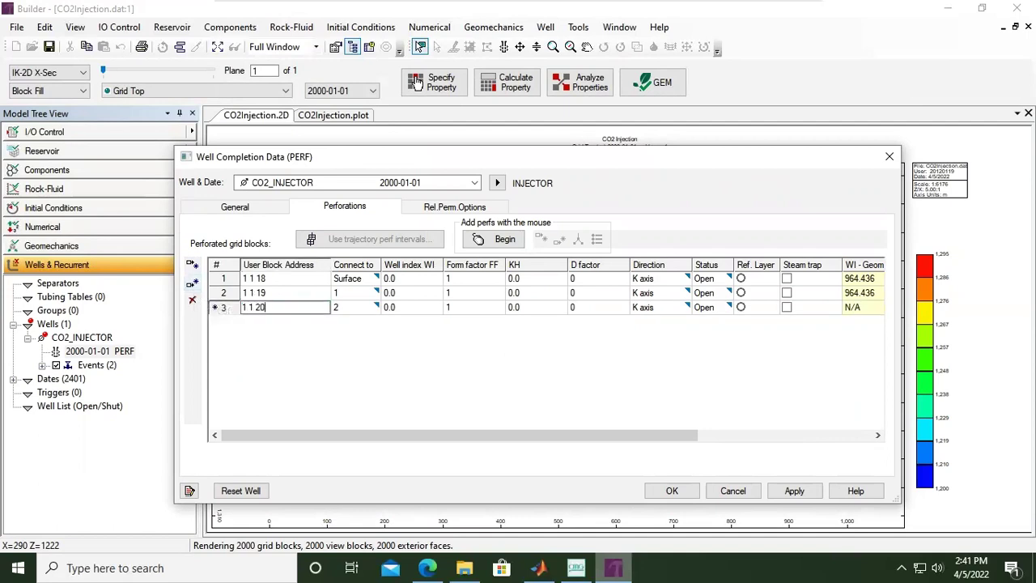
key("Return")
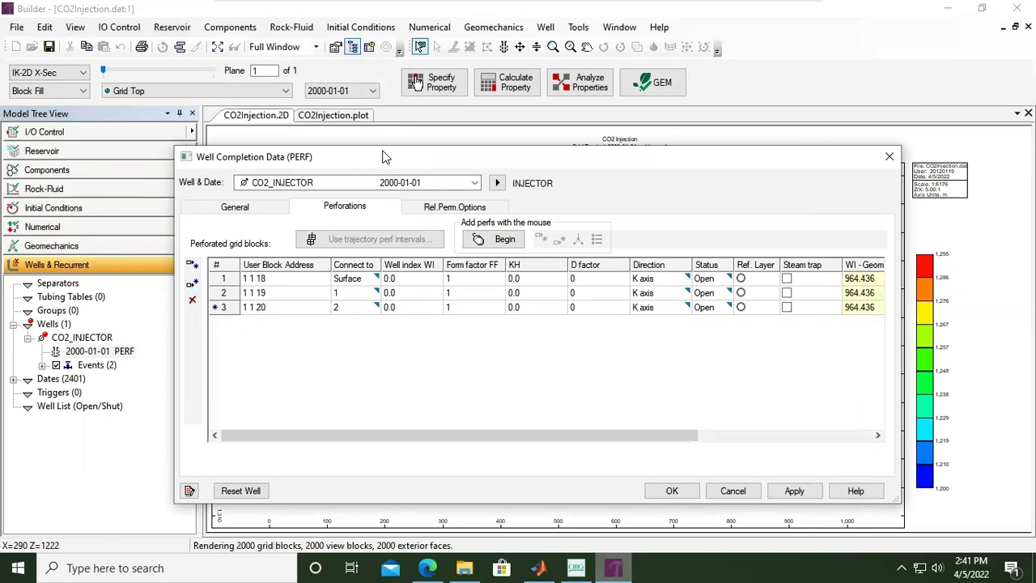
Step: Zoom and pan the grid plot onto its lower red layers, then return the dialog to view
left_click_drag(383, 159, 635, 165)
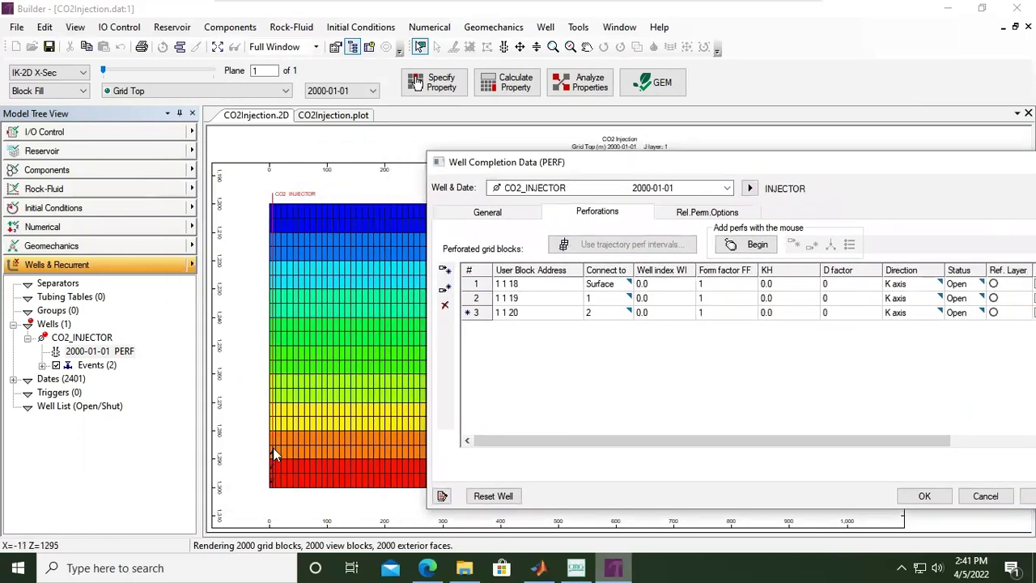
scroll(275, 458, "up", 3)
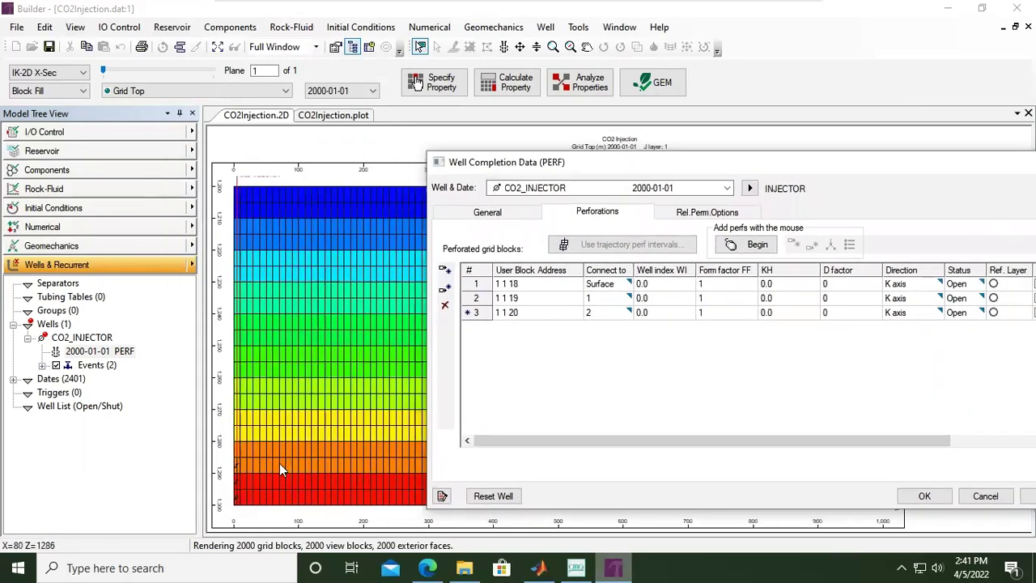
left_click(586, 49)
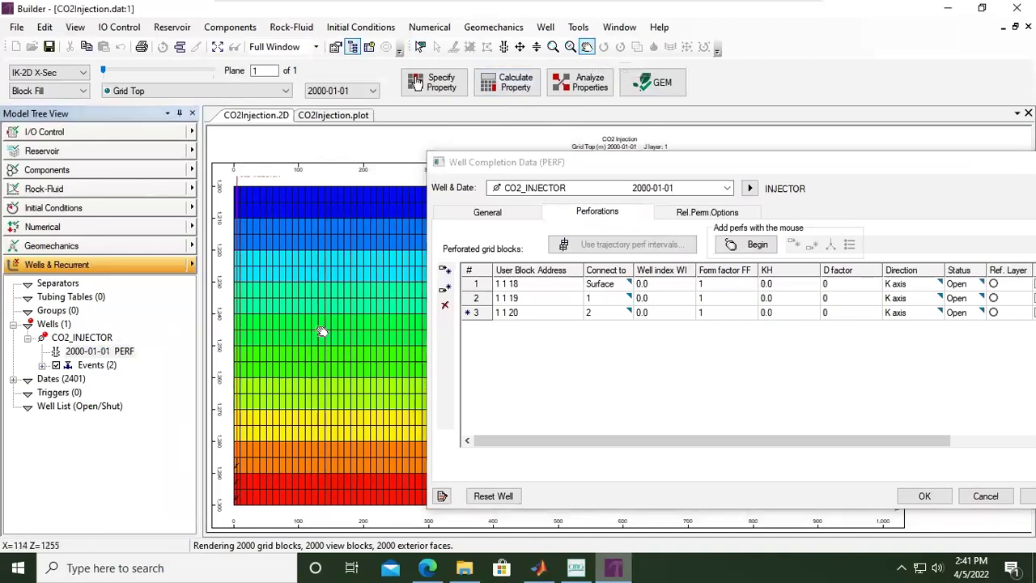
left_click_drag(401, 254, 342, 379)
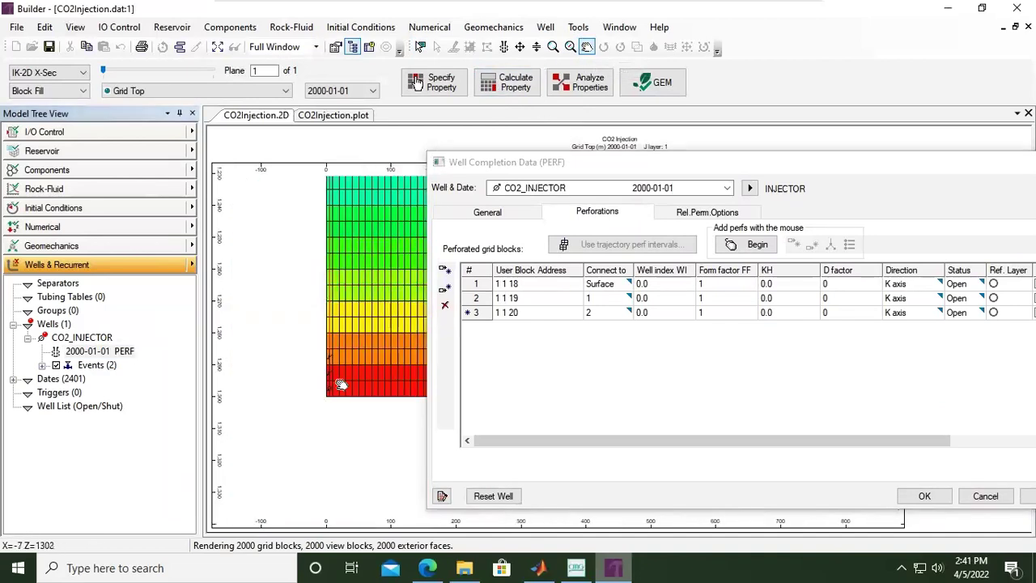
scroll(327, 380, "up", 5)
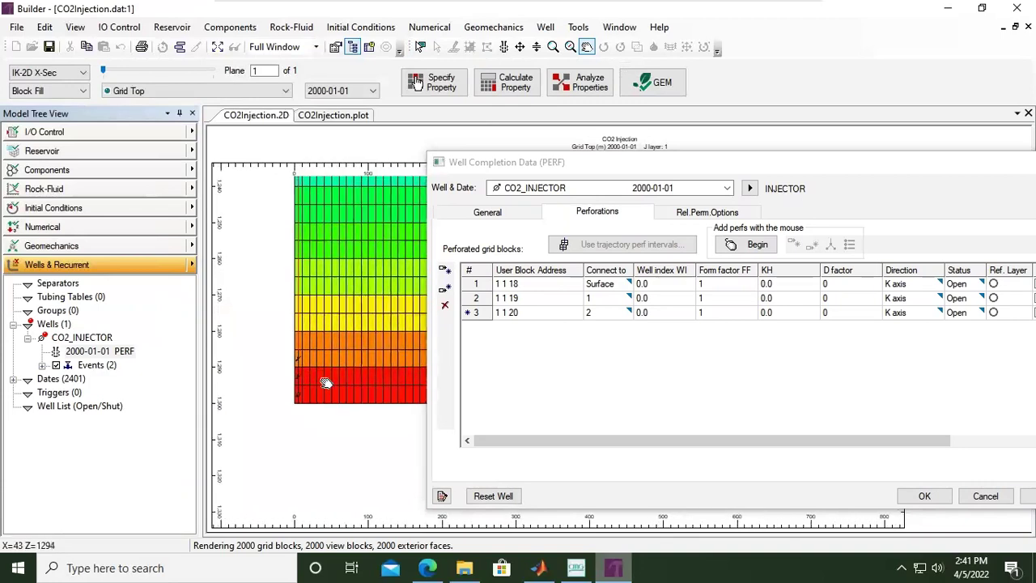
scroll(296, 383, "up", 2)
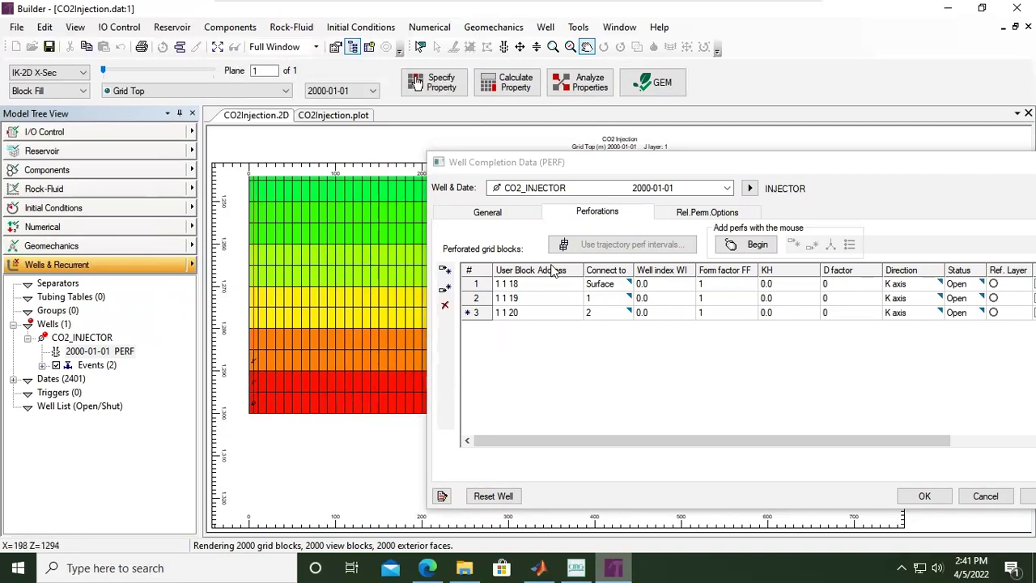
left_click_drag(606, 161, 312, 151)
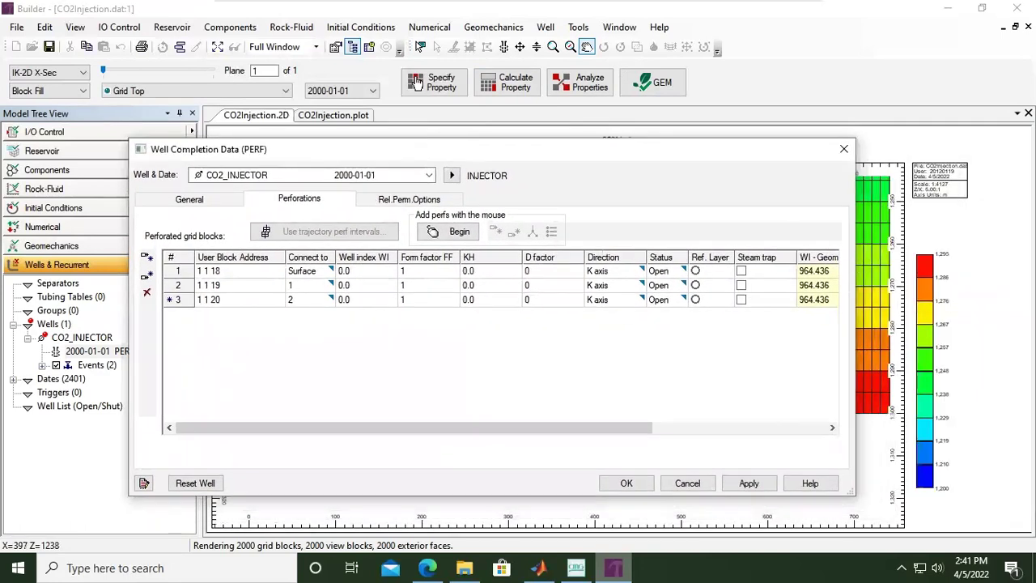
Step: Widen the dialog and check the 5.0 m lengths and 1285–1300 m block tops and bottoms
left_click_drag(856, 266, 1035, 265)
left_click_drag(708, 150, 610, 153)
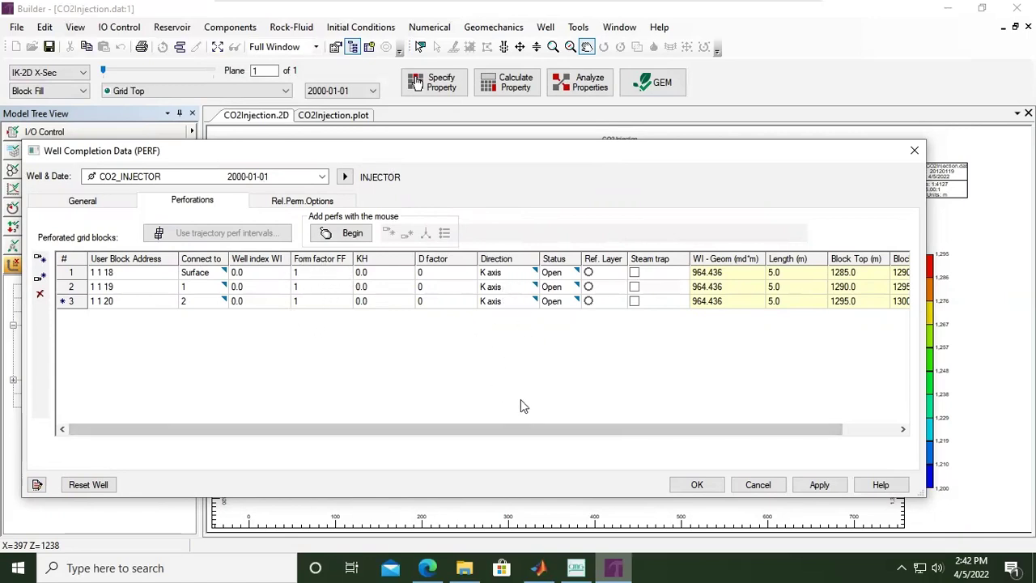
left_click_drag(529, 430, 654, 433)
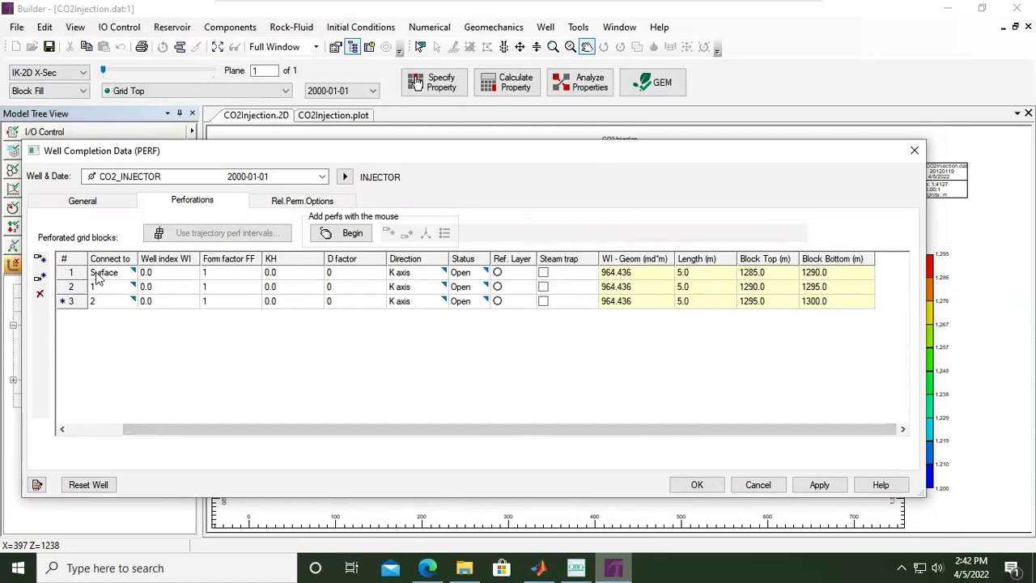
left_click(107, 428)
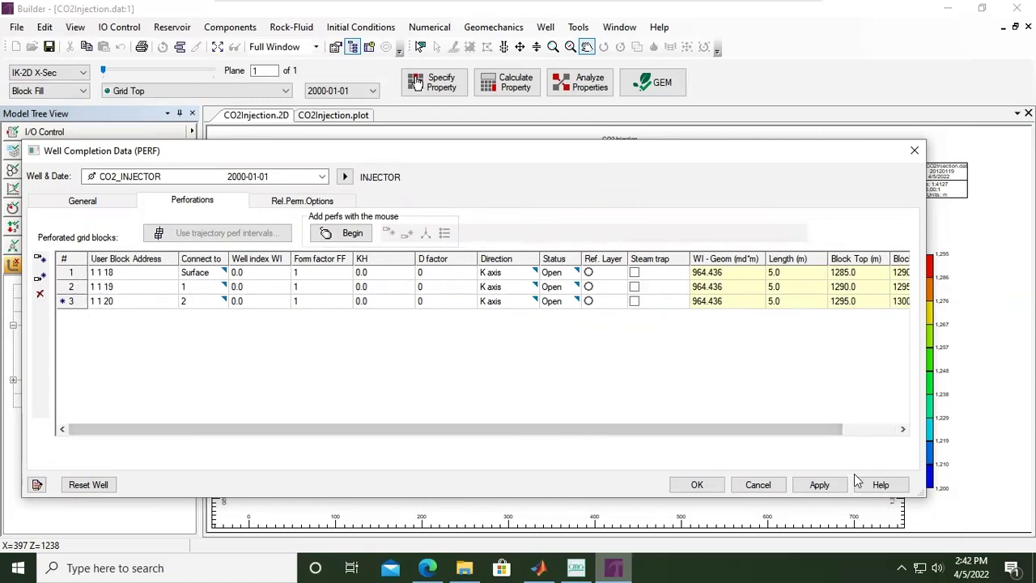
left_click(903, 429)
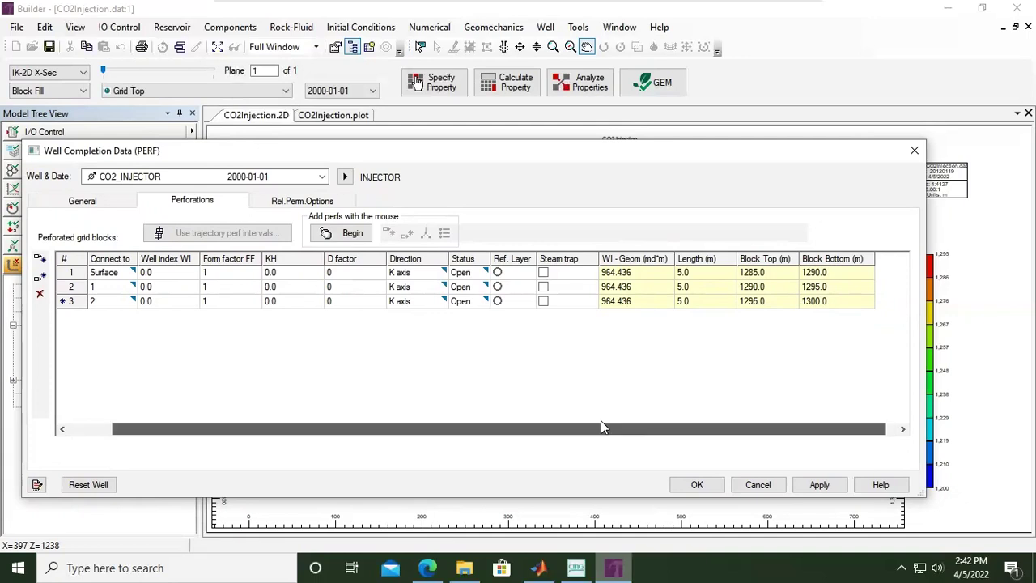
left_click_drag(600, 425, 480, 417)
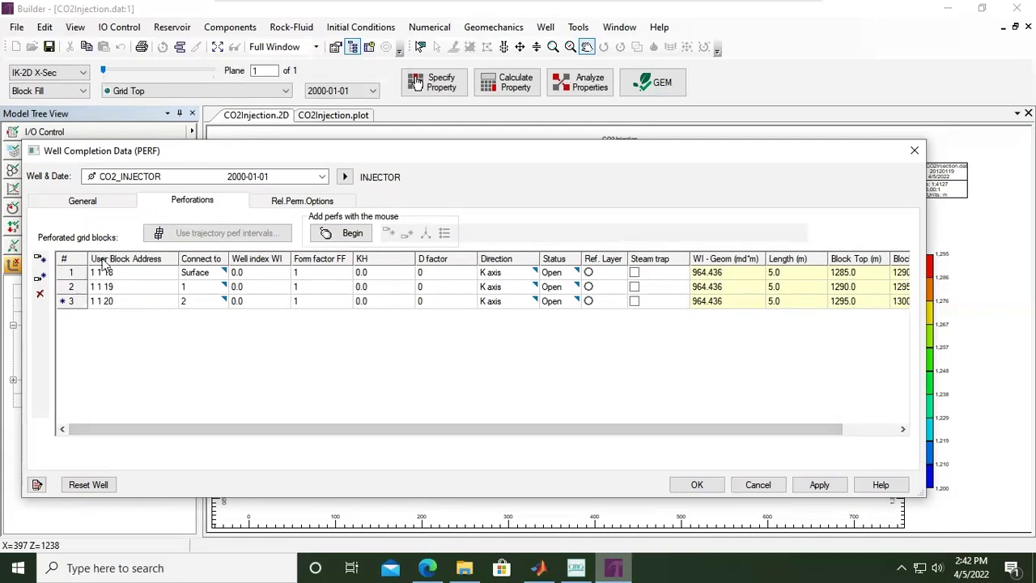
Step: Apply the three perforations to CO2_INJECTOR and close the completion dialog with OK
left_click(818, 488)
left_click(685, 485)
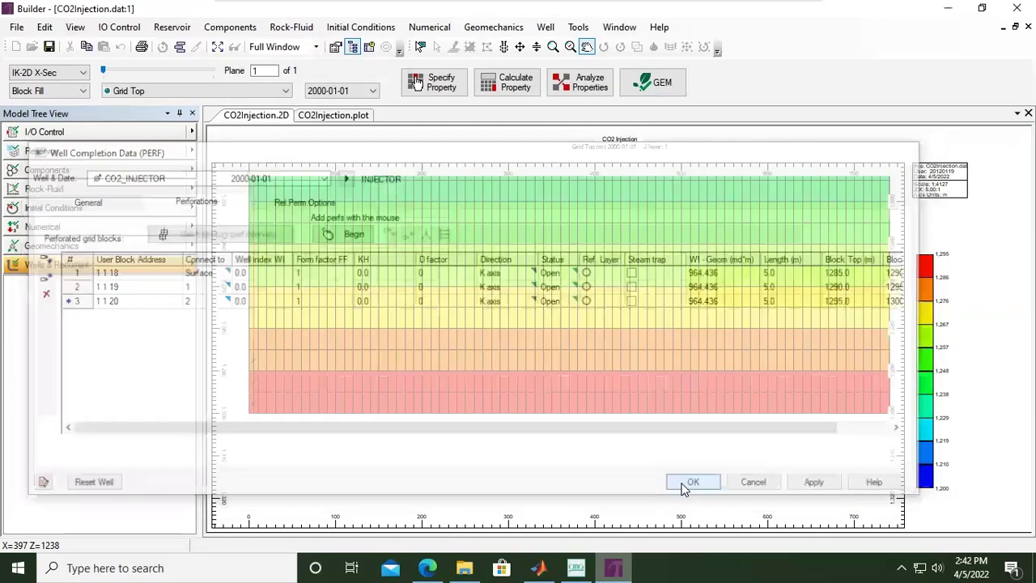